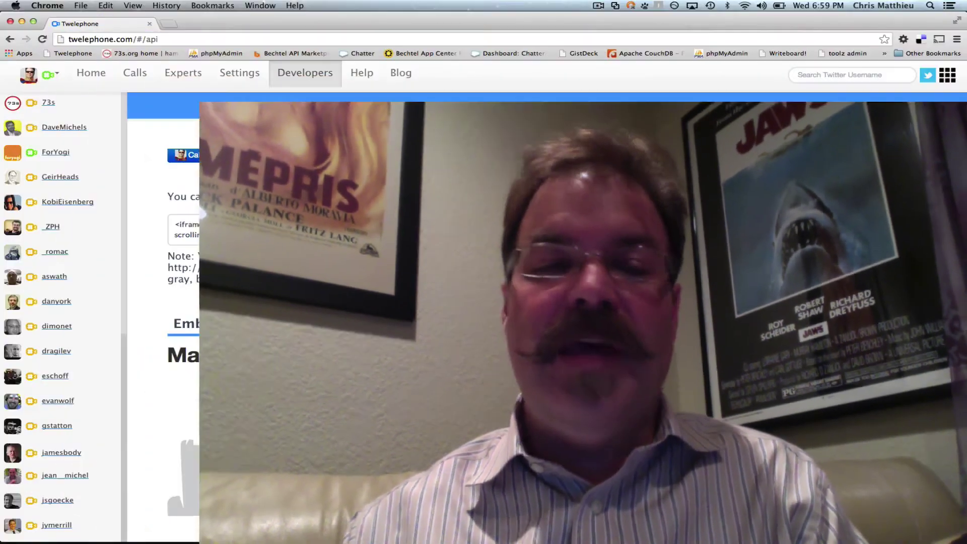
# Step: Scroll down to the Twelephone widget embed code and select all of it in the code box
pyautogui.scroll(-5, 535, 332)
pyautogui.scroll(-1, 535, 333)
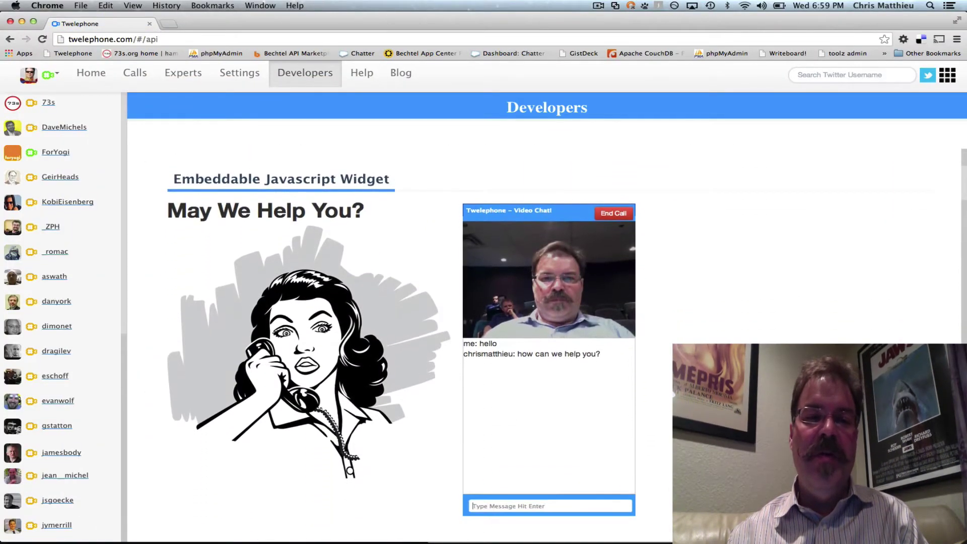
pyautogui.scroll(-1, 535, 332)
pyautogui.scroll(1, 534, 333)
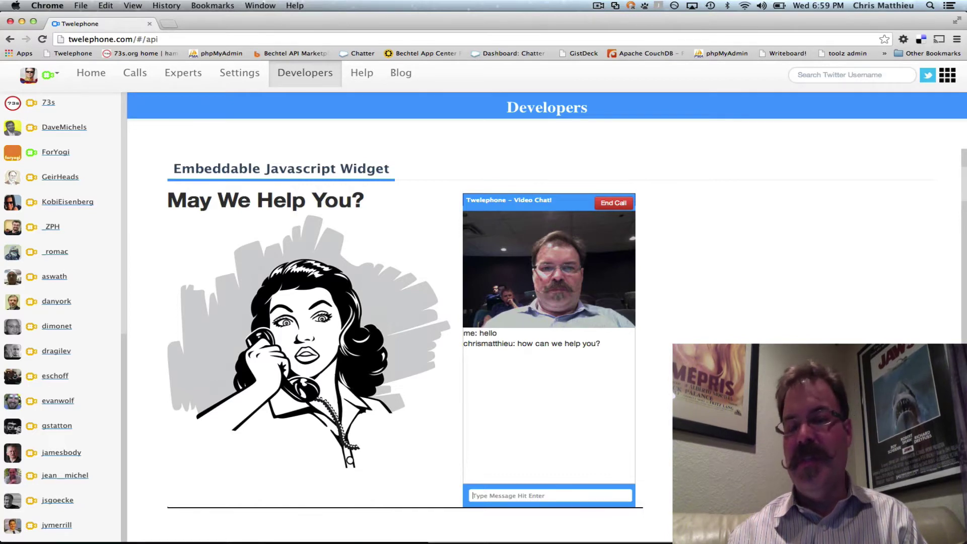
pyautogui.scroll(-10, 418, 323)
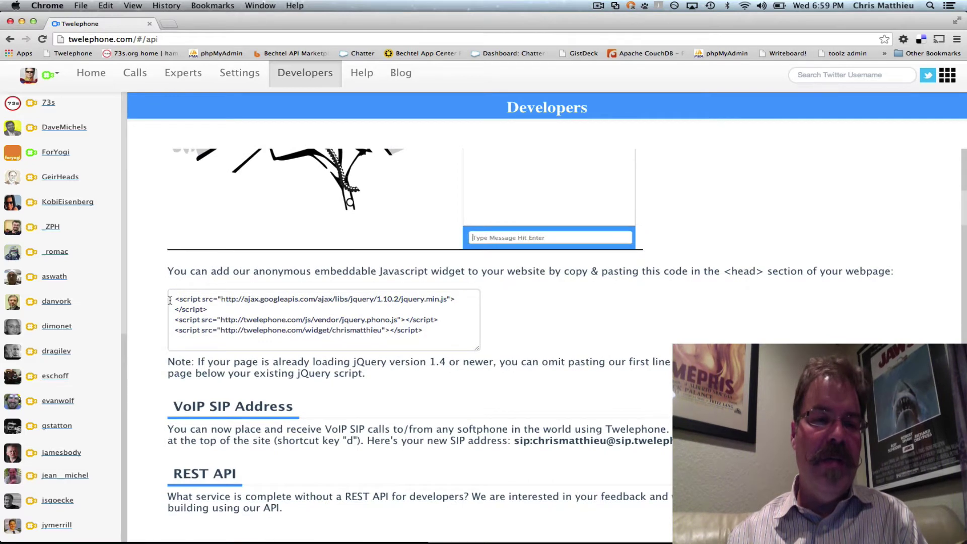
pyautogui.click(169, 301)
pyautogui.press('super+a')
pyautogui.click(628, 291)
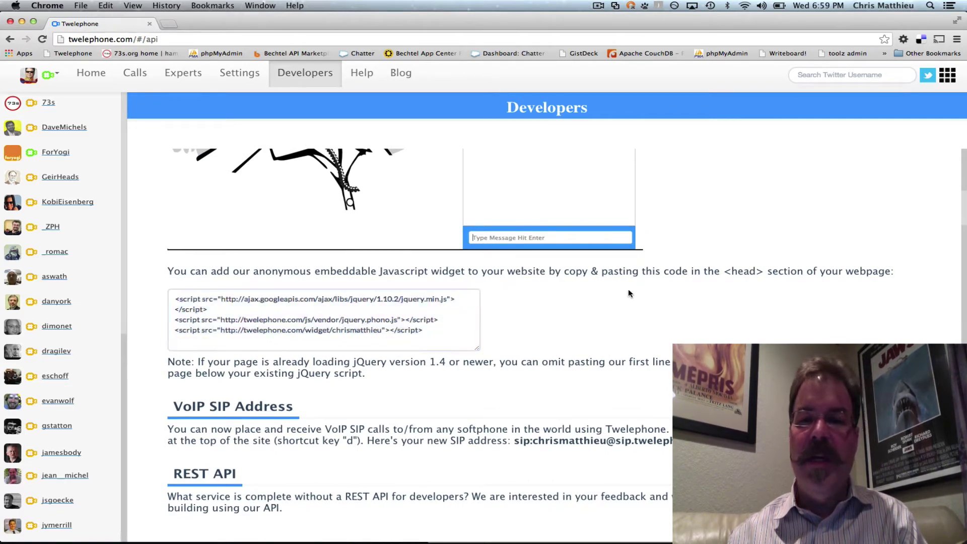
# Step: Scroll back to the top and switch to the local May We Help You? test page window
pyautogui.scroll(2, 731, 257)
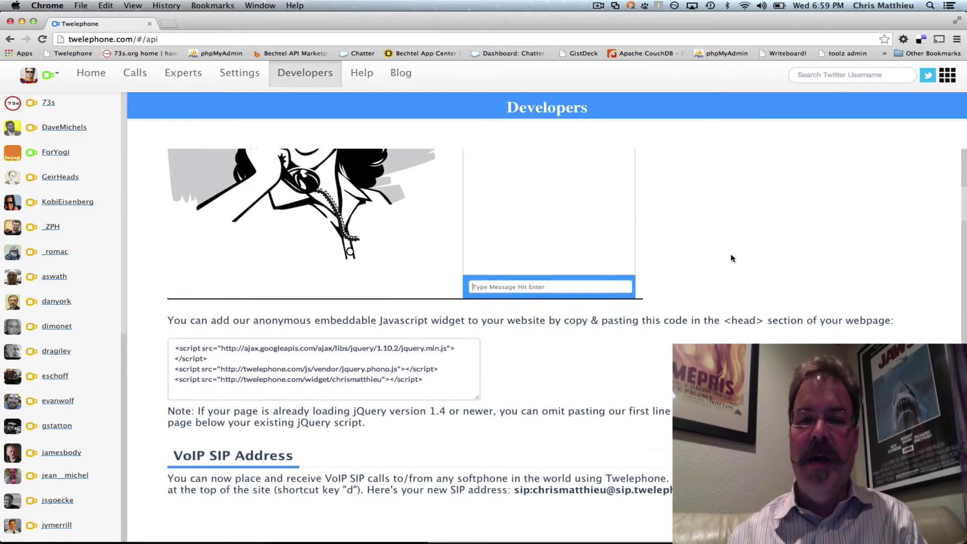
pyautogui.scroll(7, 732, 258)
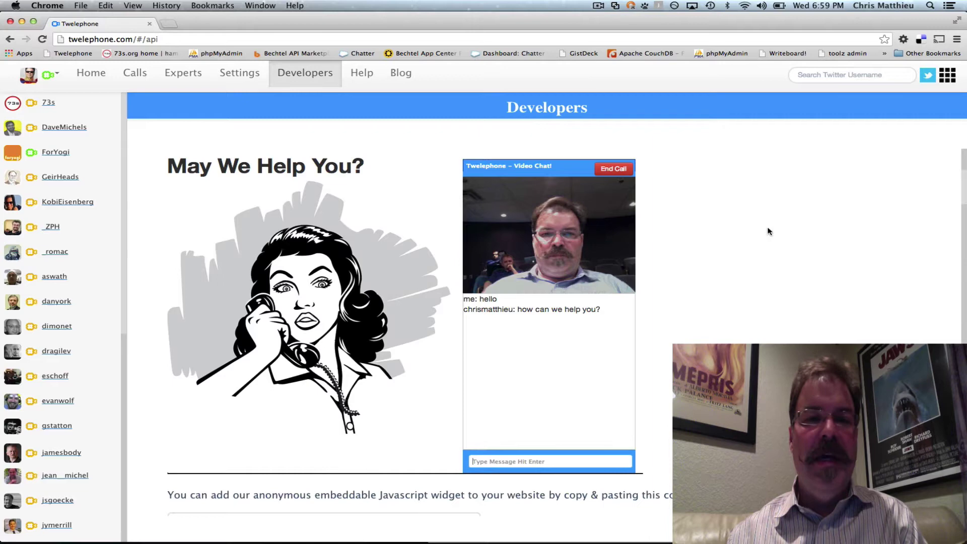
pyautogui.press('super+grave')
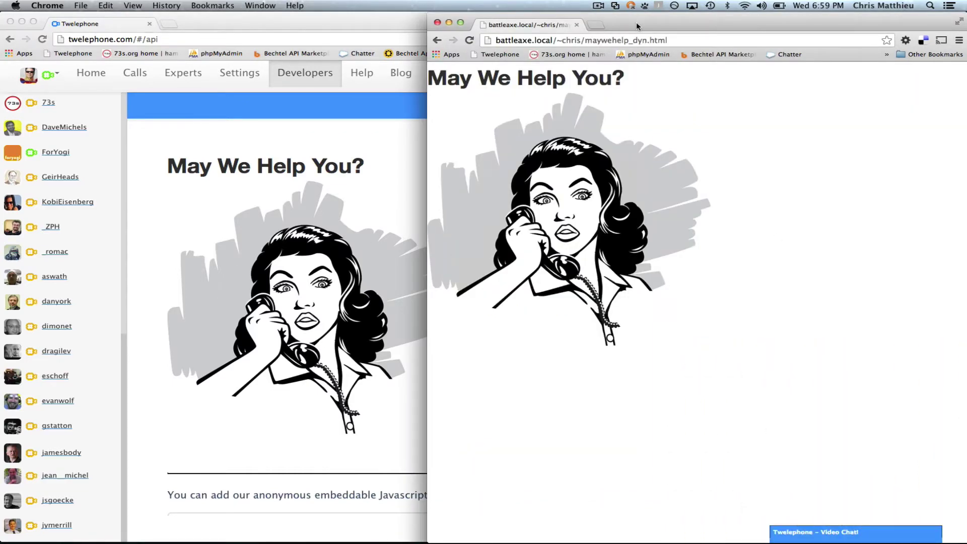
# Step: Reload the maywehelp_dyn.html page, expand its Video Chat widget, and allow camera and microphone access
pyautogui.moveTo(636, 22)
pyautogui.mouseDown()
pyautogui.moveTo(526, 98)
pyautogui.moveTo(518, 16)
pyautogui.moveTo(633, 3)
pyautogui.mouseUp()
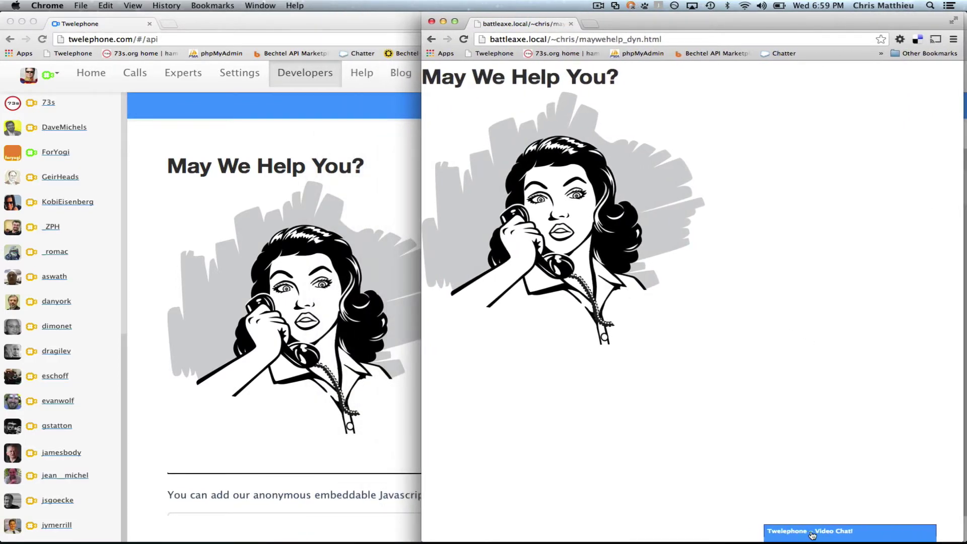
pyautogui.press('super+r')
pyautogui.click(816, 533)
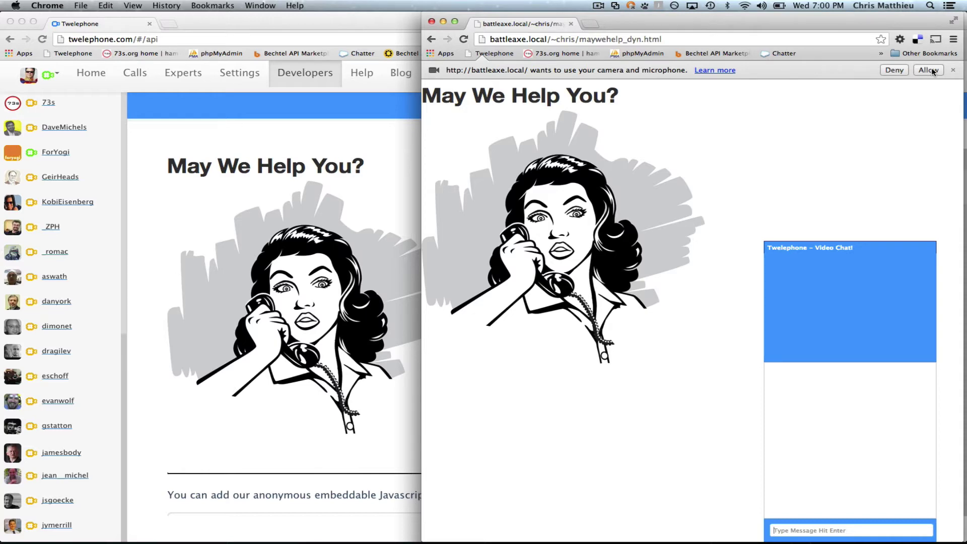
pyautogui.click(931, 70)
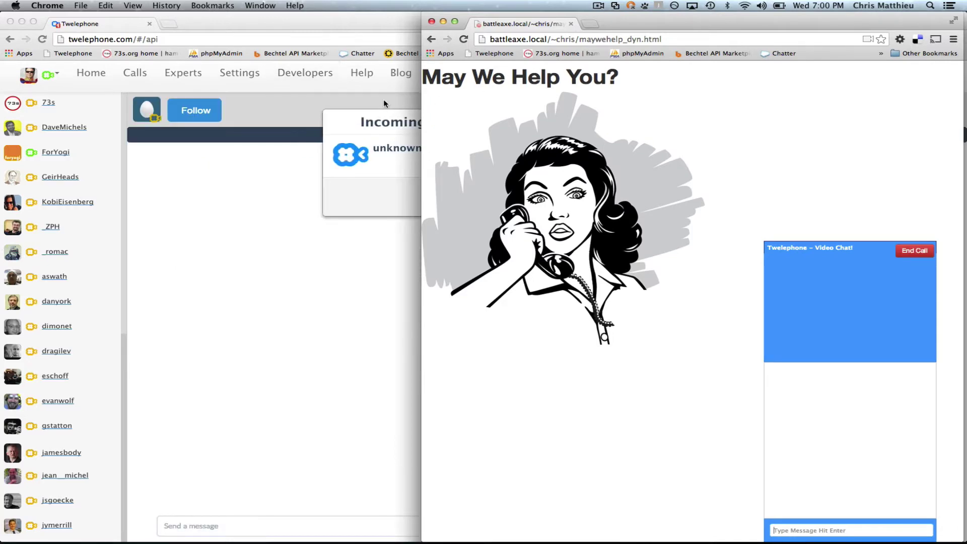
# Step: Narrow the Twelephone window, accept the widget's incoming call, and allow camera and microphone access
pyautogui.click(384, 103)
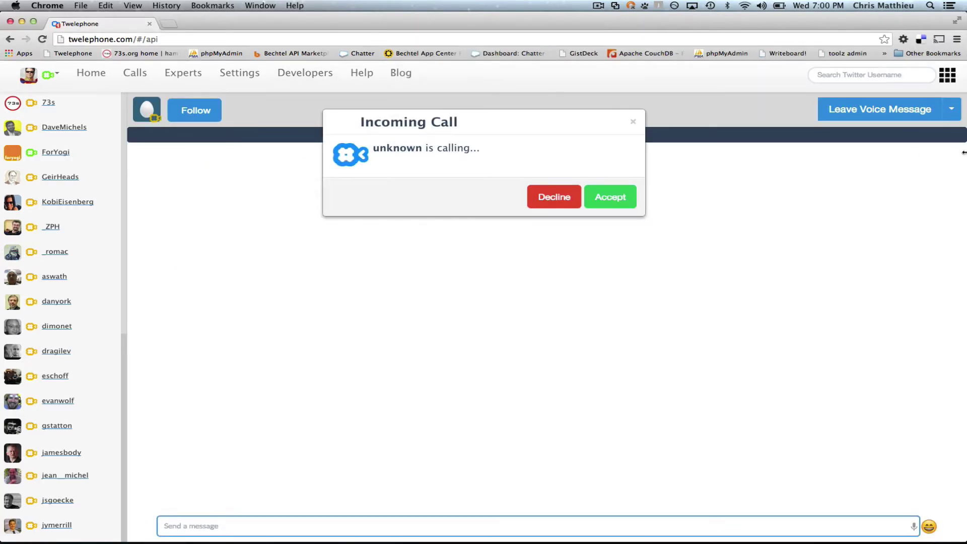
pyautogui.moveTo(963, 152); pyautogui.dragTo(637, 161)
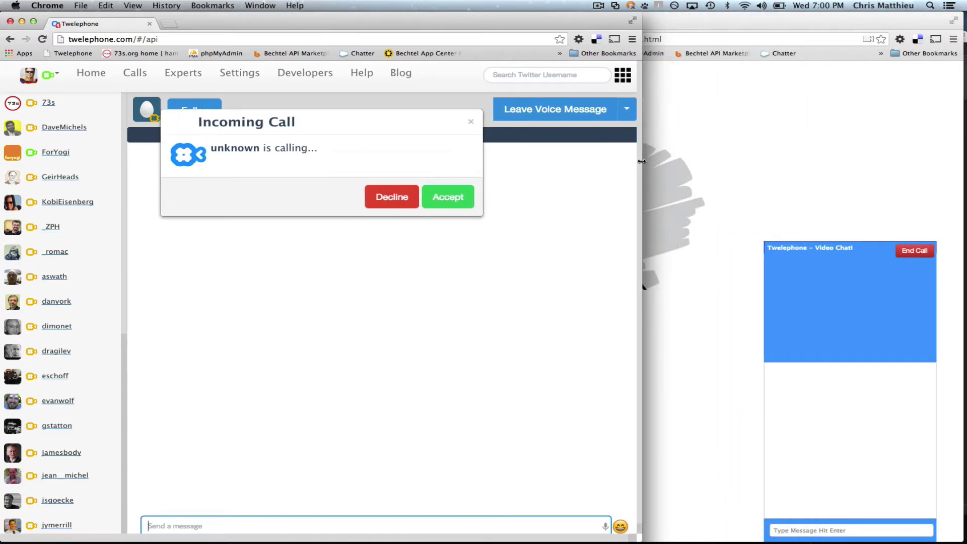
pyautogui.click(447, 198)
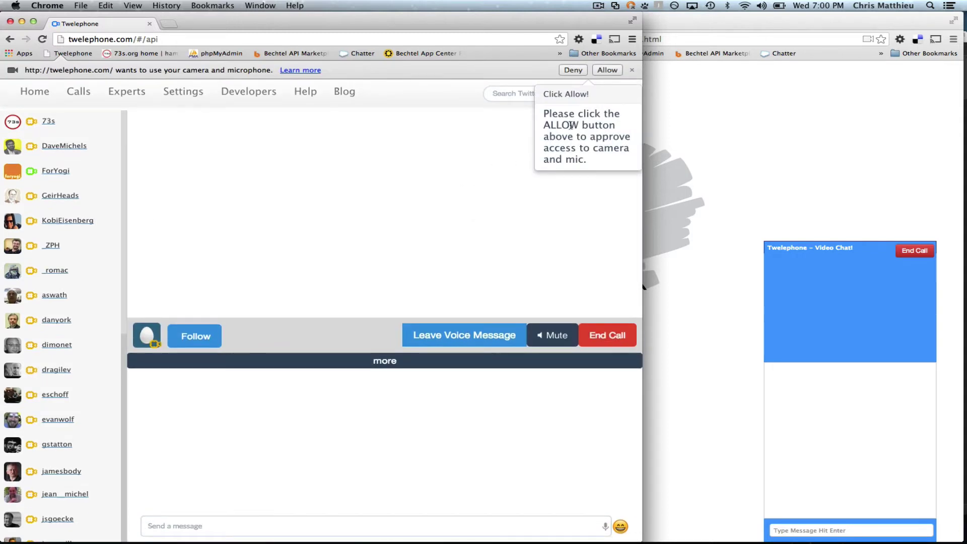
pyautogui.click(608, 70)
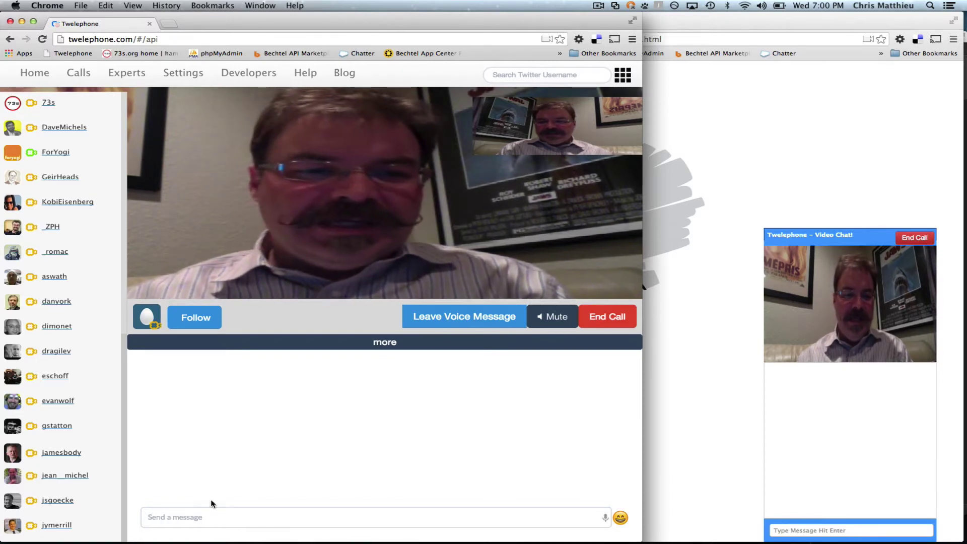
# Step: Send the chat message 'hello' from the Twelephone call
pyautogui.click(190, 522)
pyautogui.write('h')
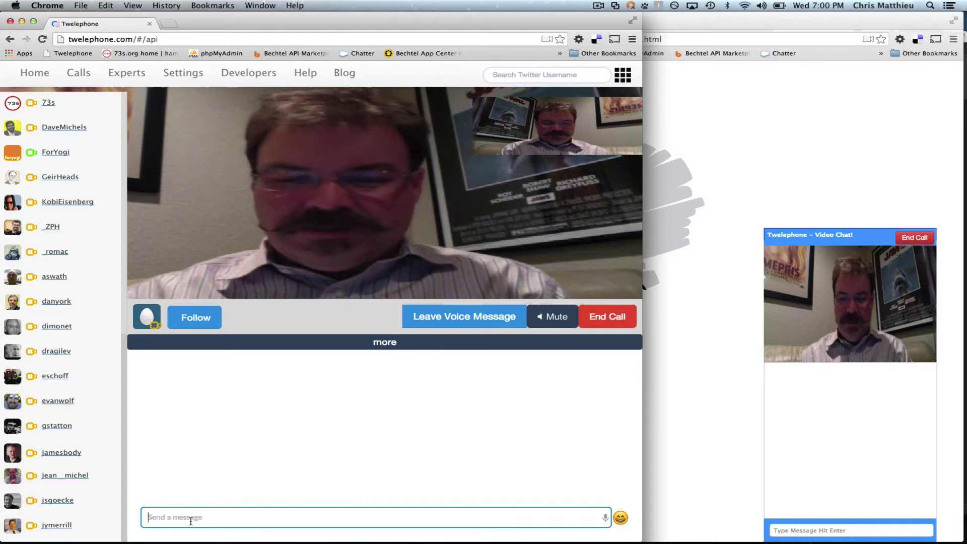
pyautogui.write('ello')
pyautogui.press('Return')
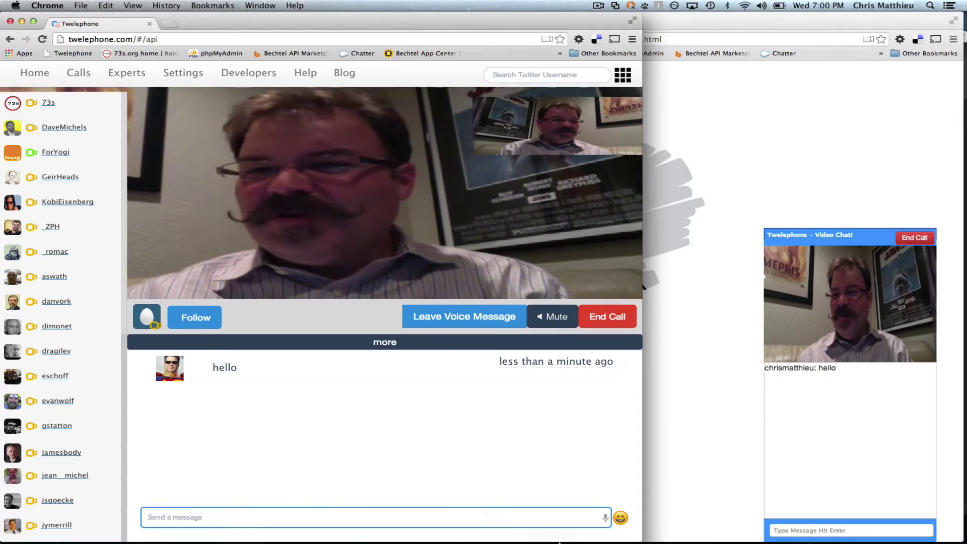
# Step: Send 'wow, this is cool!' from the widget's chat field, then mute the computer's audio
pyautogui.click(738, 372)
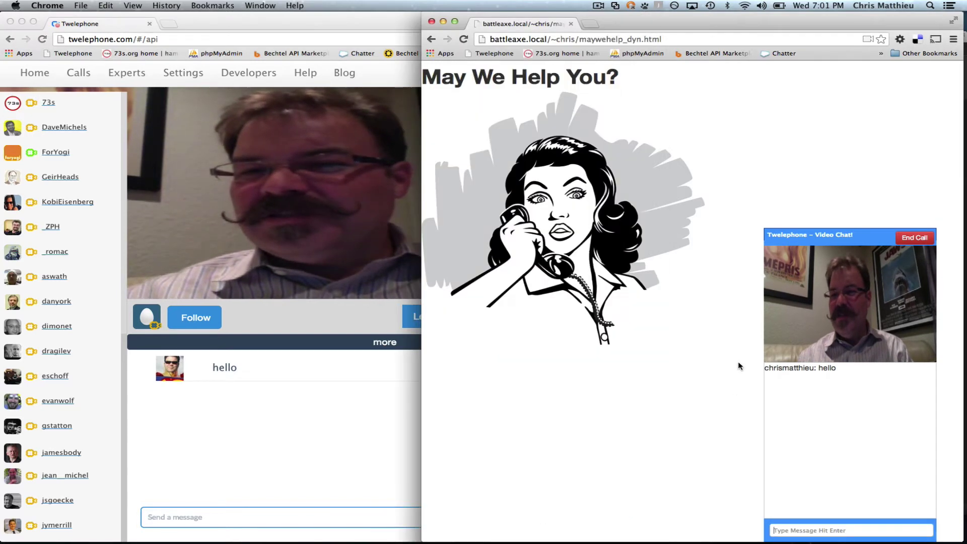
pyautogui.click(800, 531)
pyautogui.write('wow')
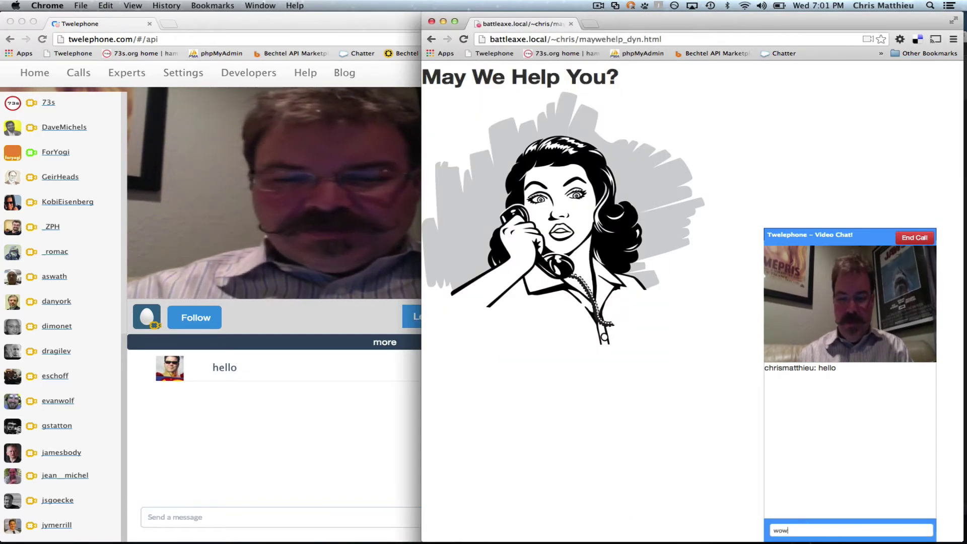
pyautogui.write(', this is co')
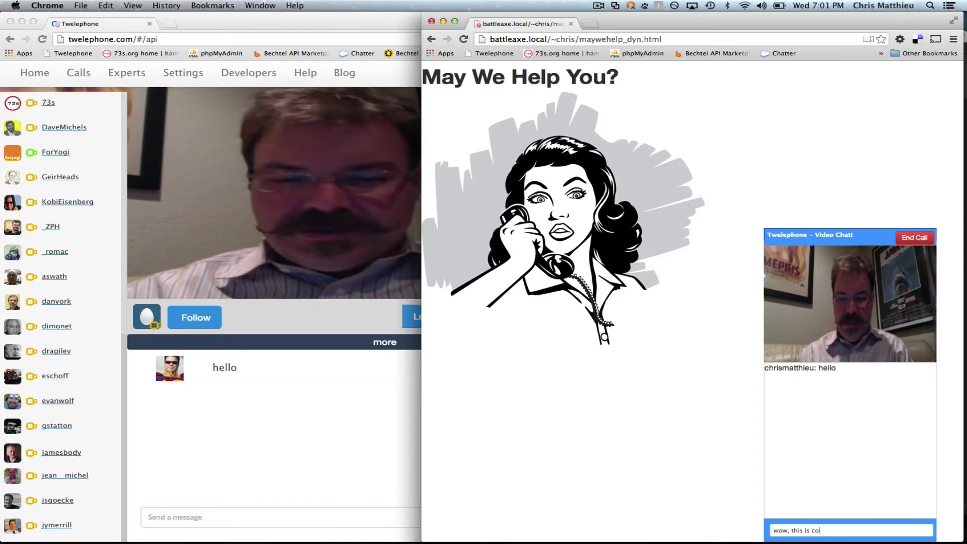
pyautogui.write('ol!')
pyautogui.press('Return')
pyautogui.press('XF86AudioMute')
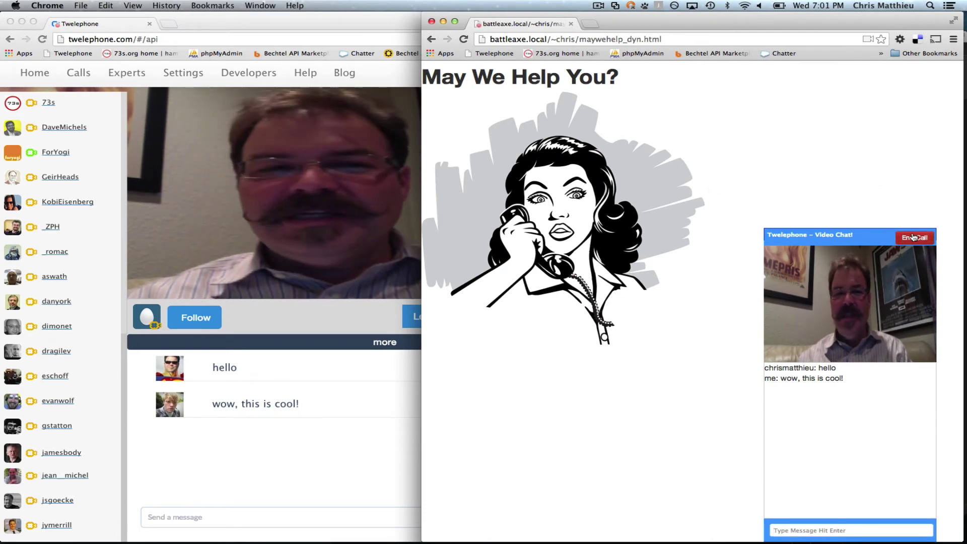
# Step: End the Twelephone video call, dismiss the tweet prompt, and return to the May We Help You? page
pyautogui.click(374, 389)
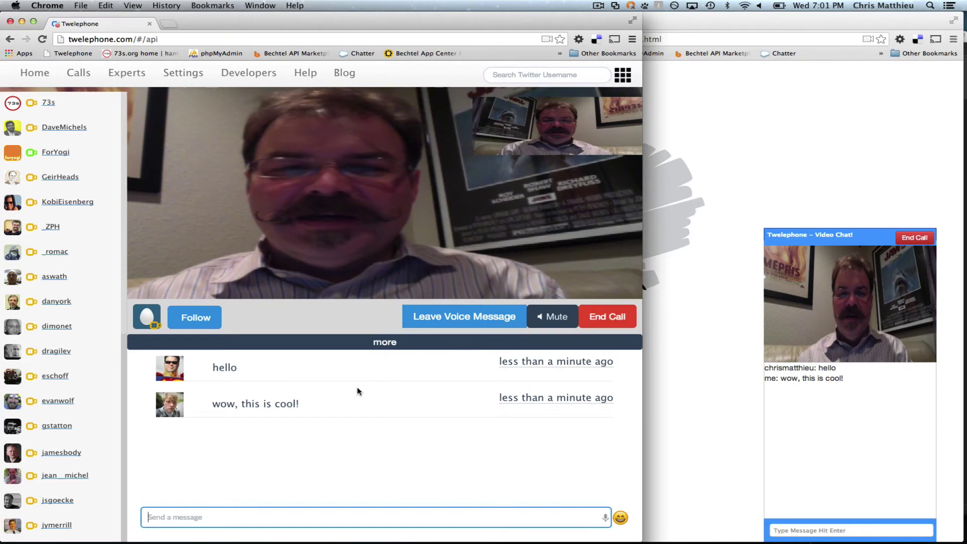
pyautogui.click(606, 316)
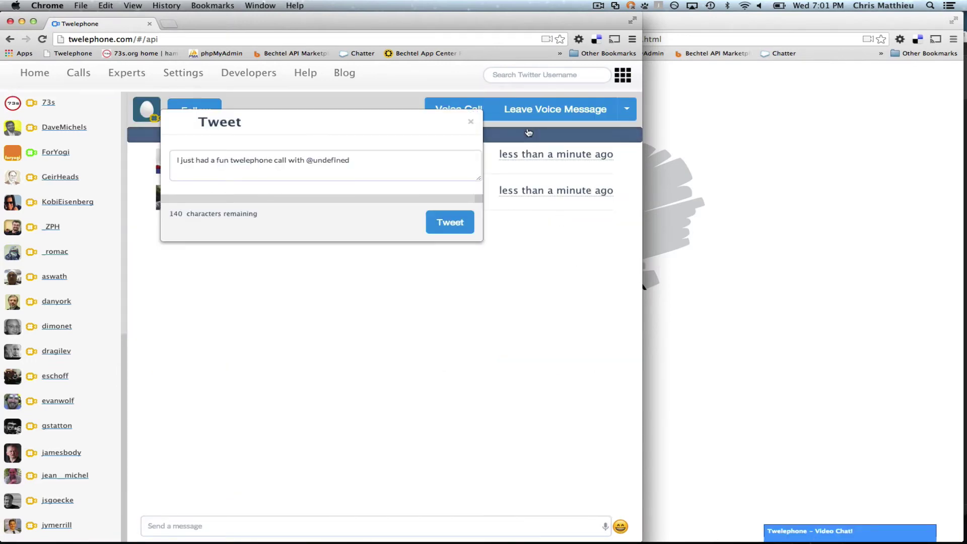
pyautogui.click(470, 121)
pyautogui.click(804, 139)
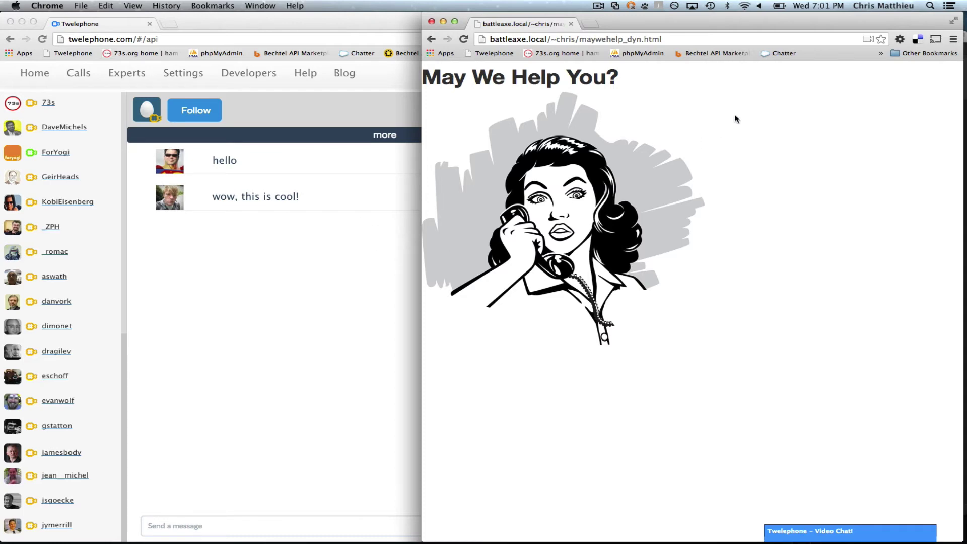
# Step: View the page's source and highlight the three widget script lines and the account name in the widget URL
pyautogui.press('super+alt+u')
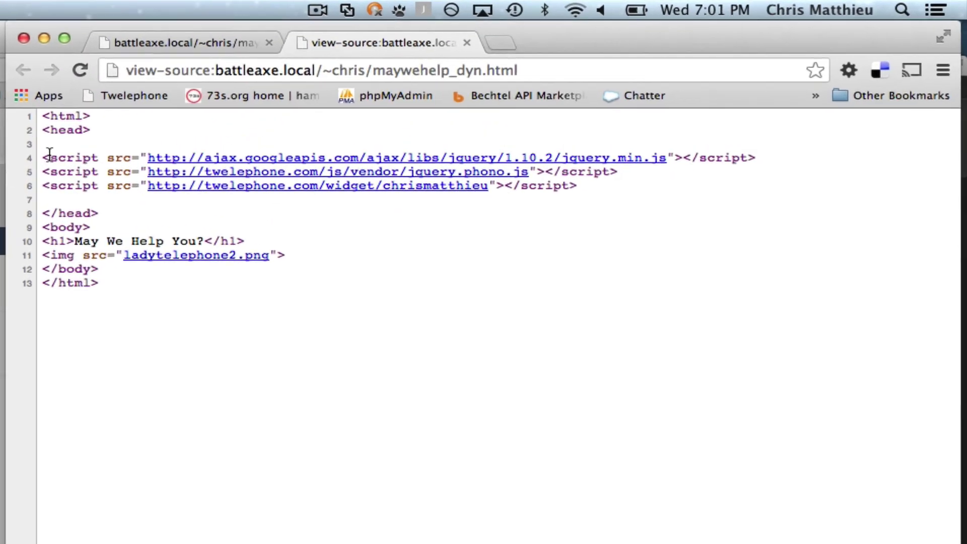
pyautogui.moveTo(443, 89); pyautogui.dragTo(536, 90)
pyautogui.moveTo(208, 162); pyautogui.dragTo(601, 182)
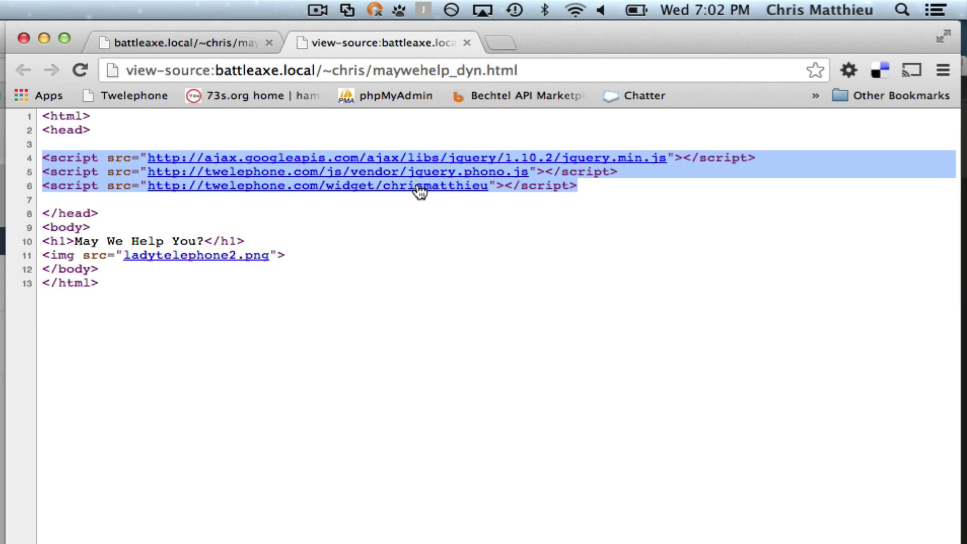
pyautogui.click(491, 185)
pyautogui.moveTo(491, 185); pyautogui.dragTo(376, 185)
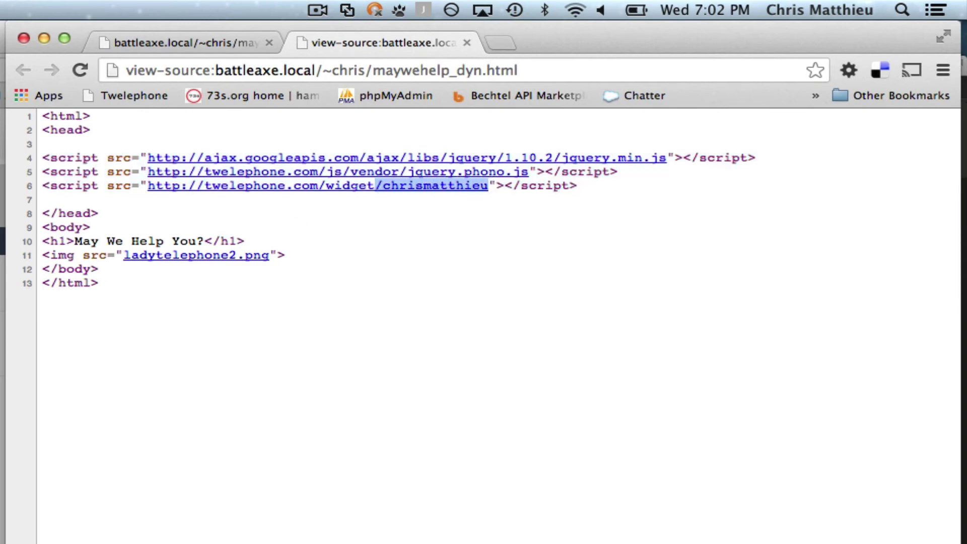
pyautogui.press('super+grave')
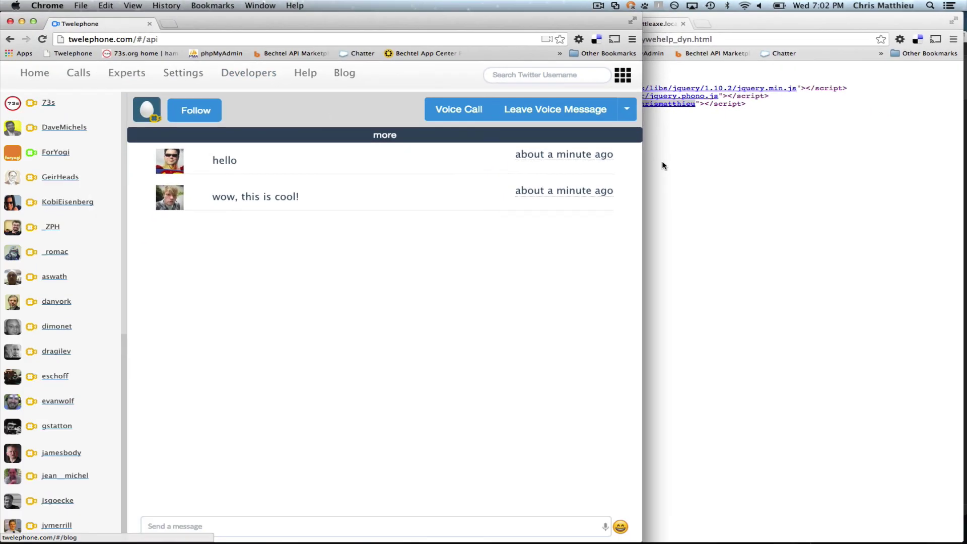
# Step: Widen Twelephone, highlight the account name in the Developers page widget code, and close the view-source tab
pyautogui.moveTo(651, 170); pyautogui.dragTo(963, 177)
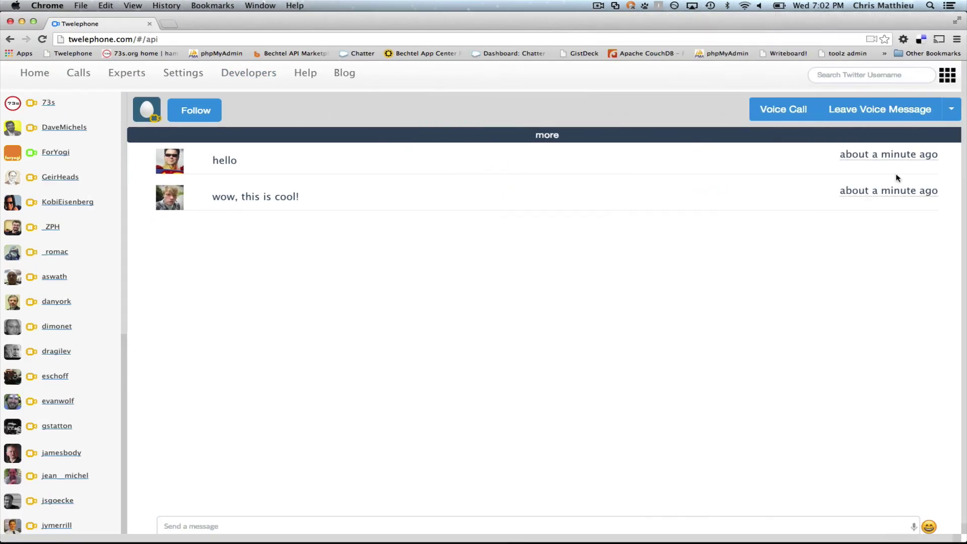
pyautogui.click(184, 75)
pyautogui.click(248, 73)
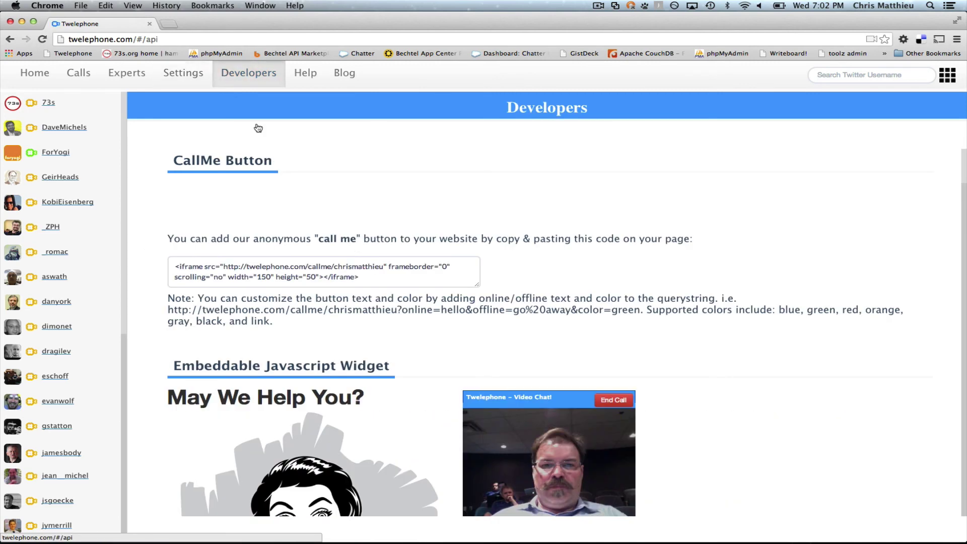
pyautogui.scroll(-5, 386, 302)
pyautogui.scroll(-4, 386, 302)
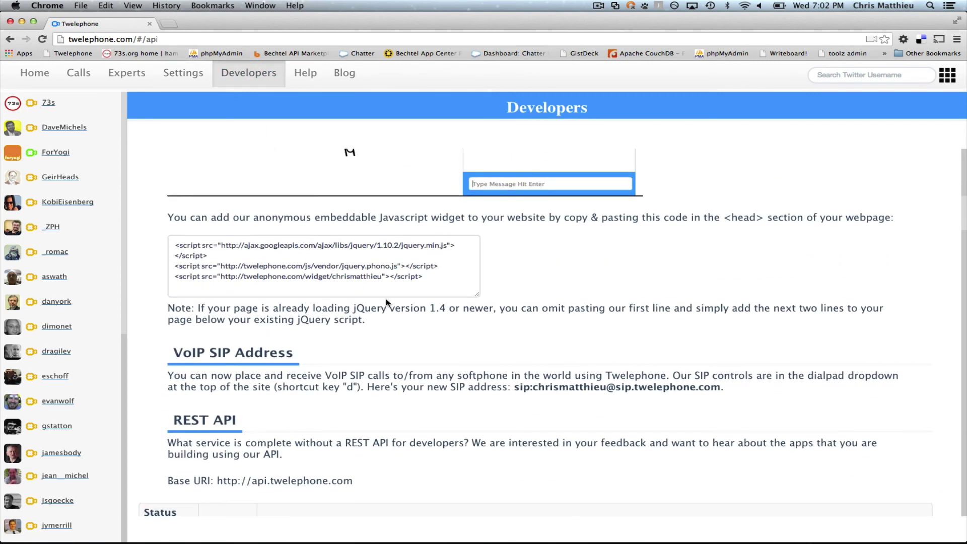
pyautogui.moveTo(382, 277); pyautogui.dragTo(331, 279)
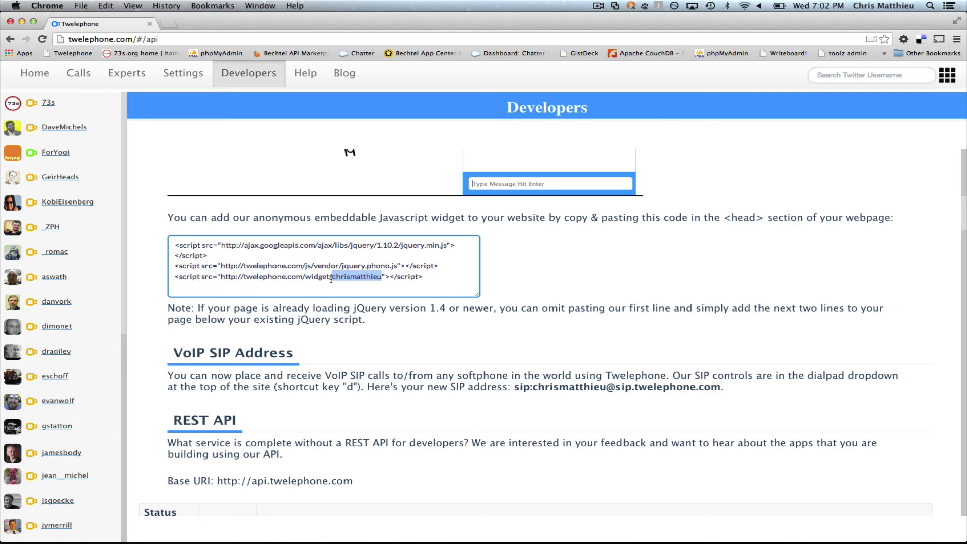
pyautogui.scroll(10, 583, 262)
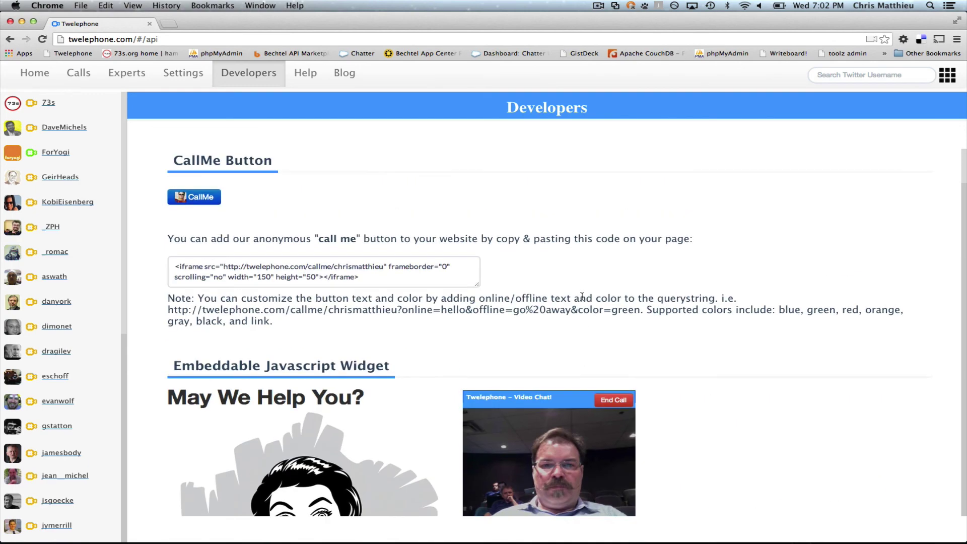
pyautogui.scroll(-4, 583, 300)
pyautogui.scroll(-1, 582, 299)
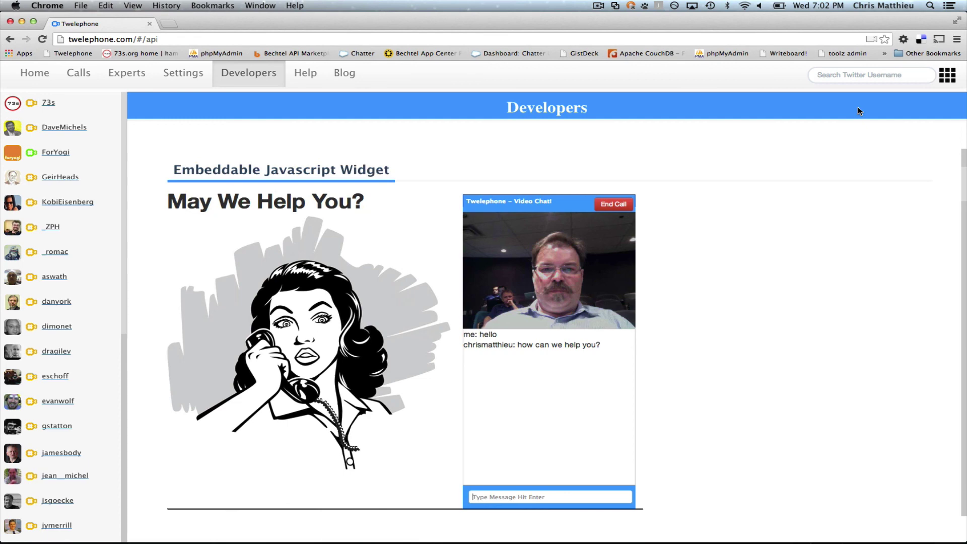
pyautogui.press('super+grave')
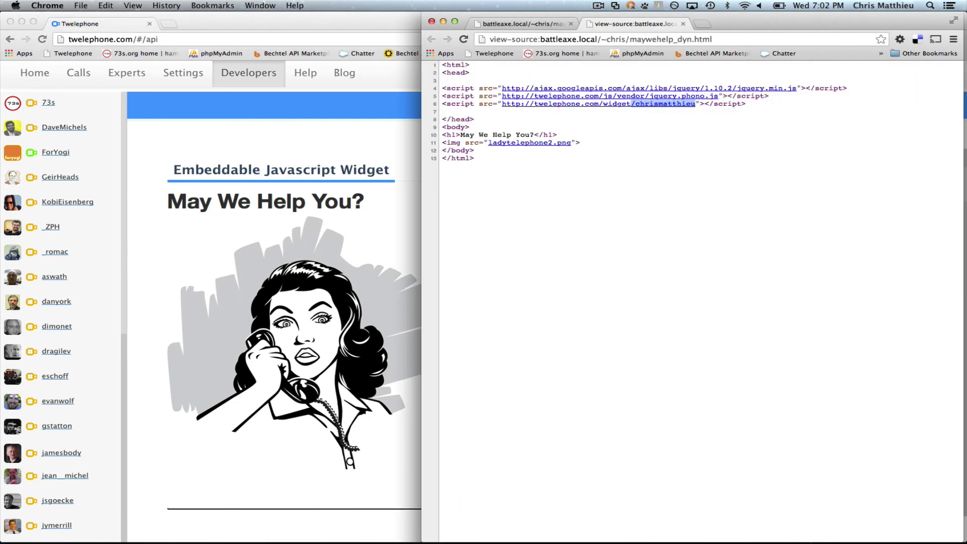
pyautogui.click(684, 24)
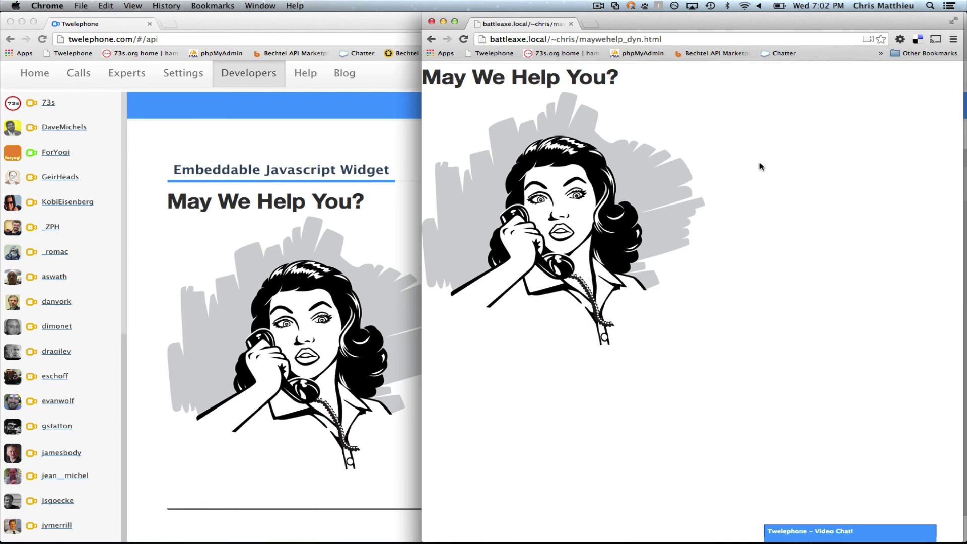